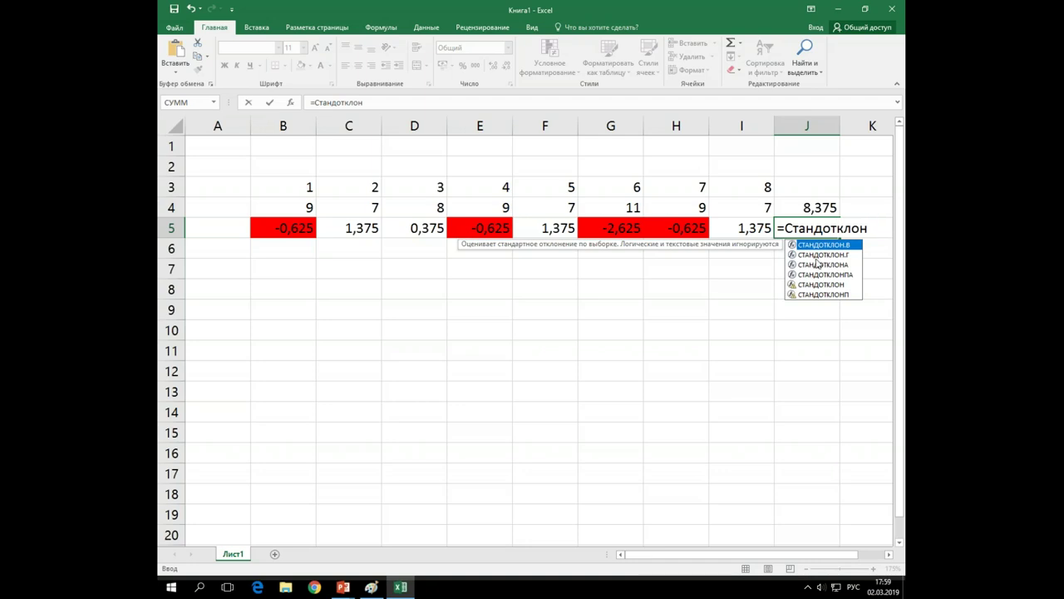
Calculate the population standard deviation of B4:I4 in cell J5 with the СТАНДОТКЛОН.Г function
{"action": "left_click", "coordinate": [821, 256]}
{"action": "double_click", "coordinate": [821, 255]}
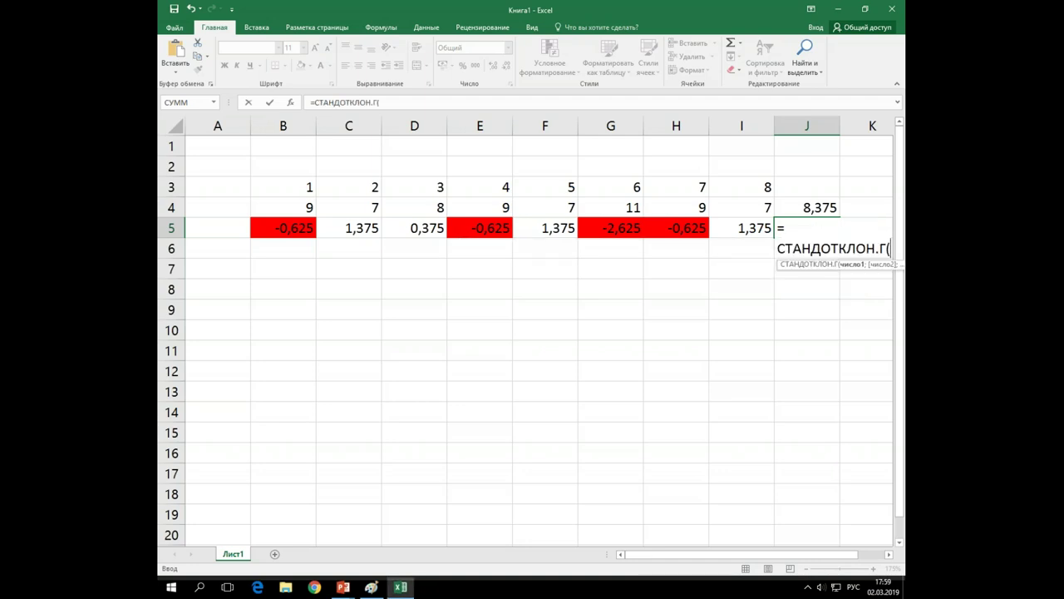
{"action": "left_click_drag", "start_coordinate": [749, 207], "coordinate": [272, 208]}
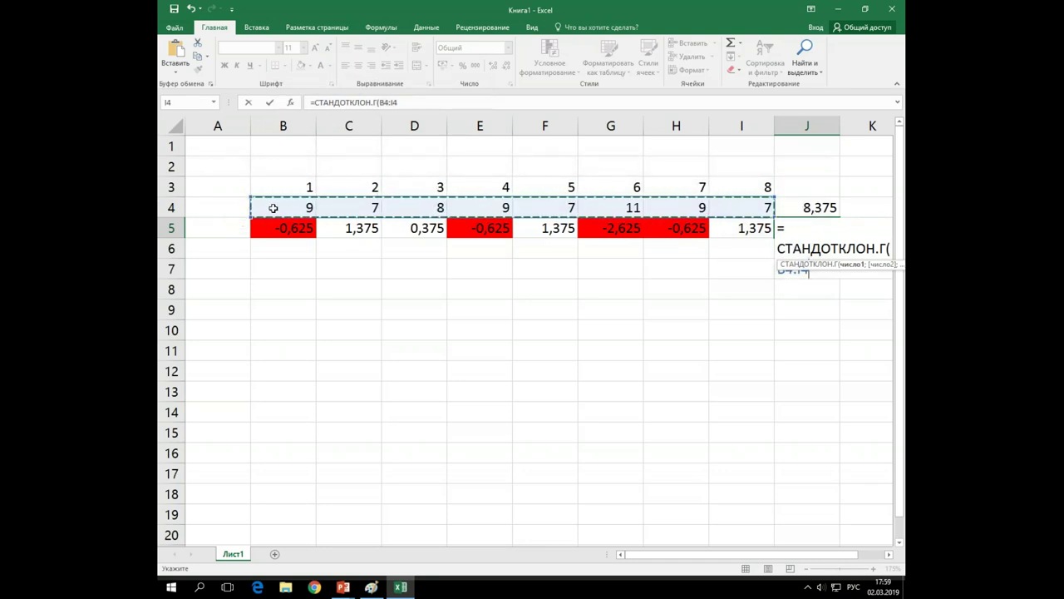
{"action": "key", "text": "Return"}
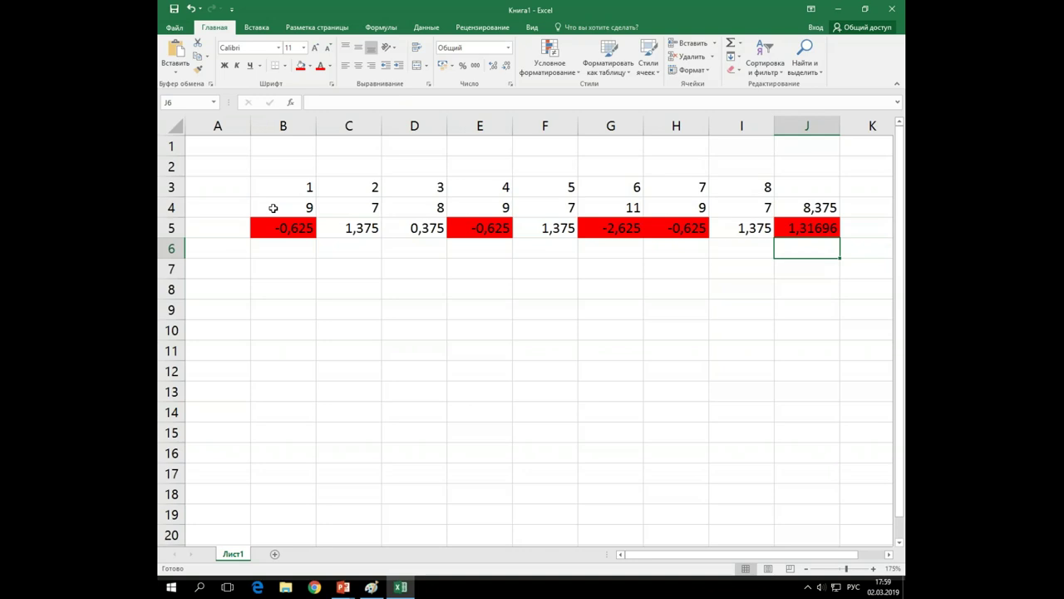
Remove the red fill from the standard deviation cell J5
{"action": "key", "text": "Up"}
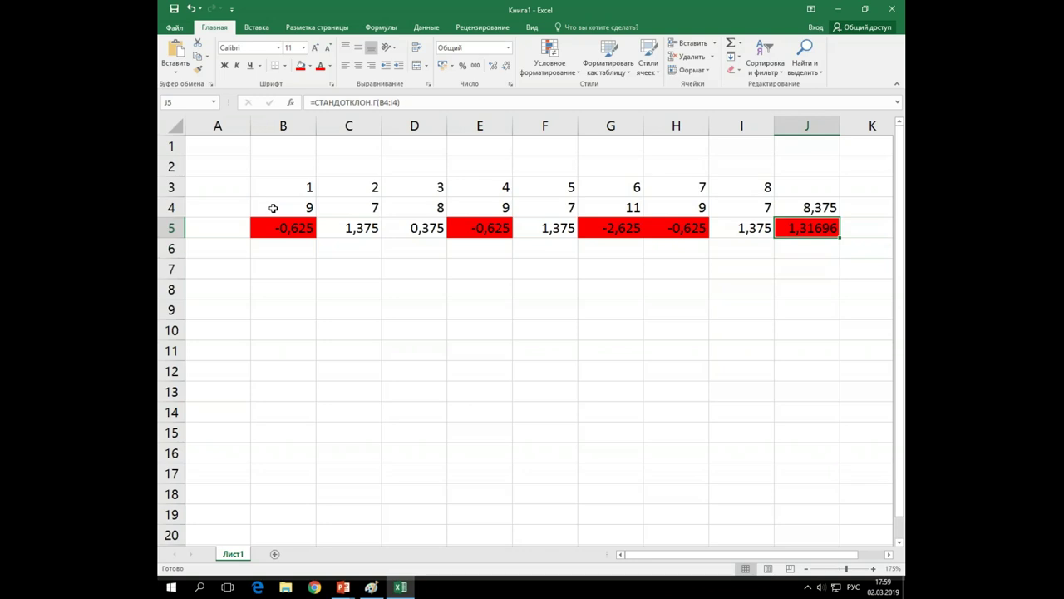
{"action": "left_click", "coordinate": [310, 66]}
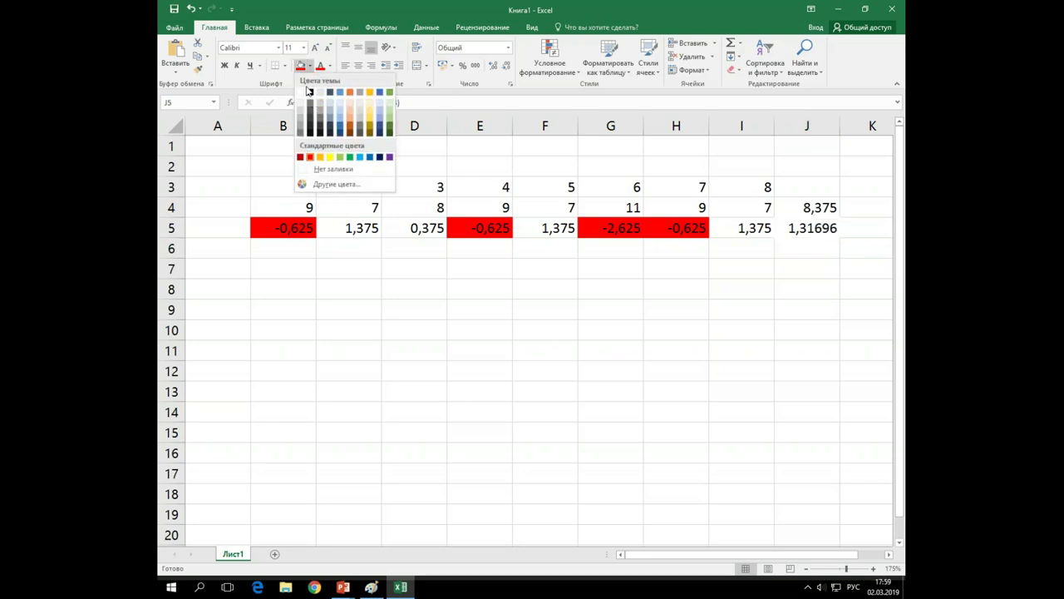
{"action": "left_click", "coordinate": [320, 169]}
{"action": "left_click", "coordinate": [741, 350]}
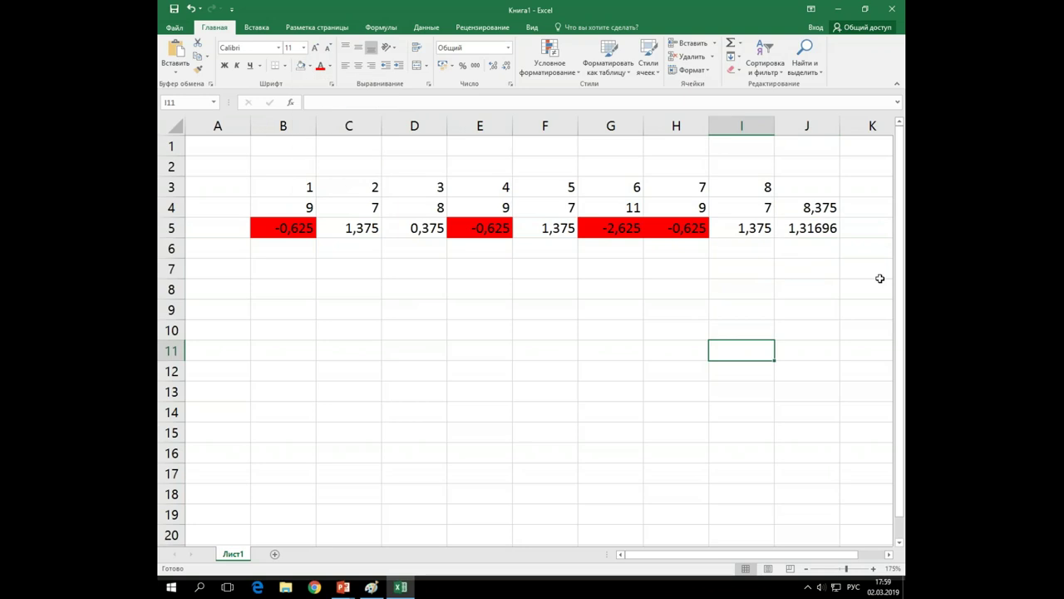
Fill cells J5, H5, E5 and B5 together with yellow
{"action": "left_click", "coordinate": [809, 231]}
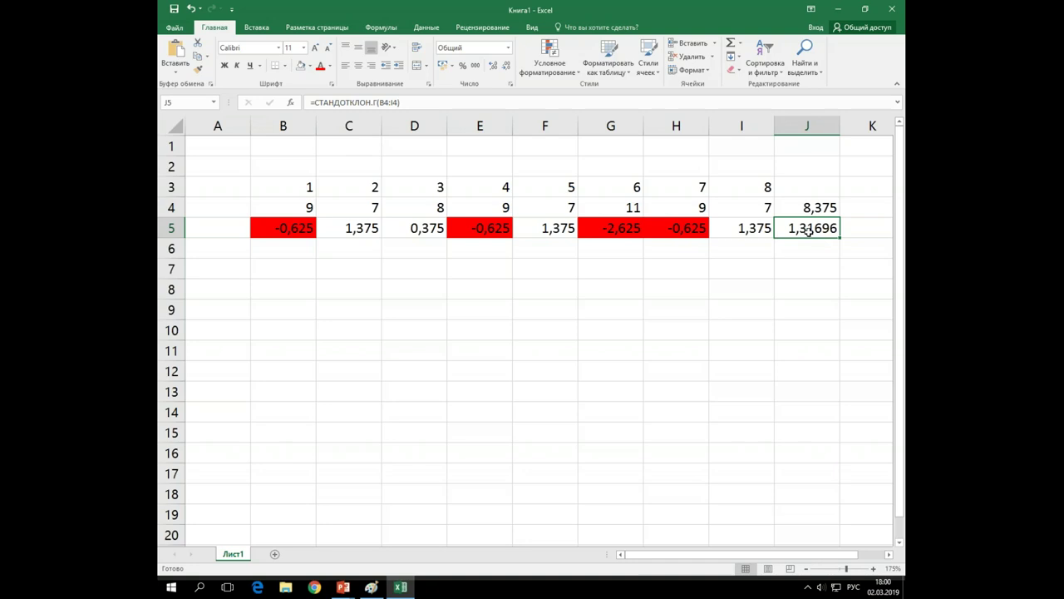
{"action": "left_click", "coordinate": [684, 227], "text": "ctrl"}
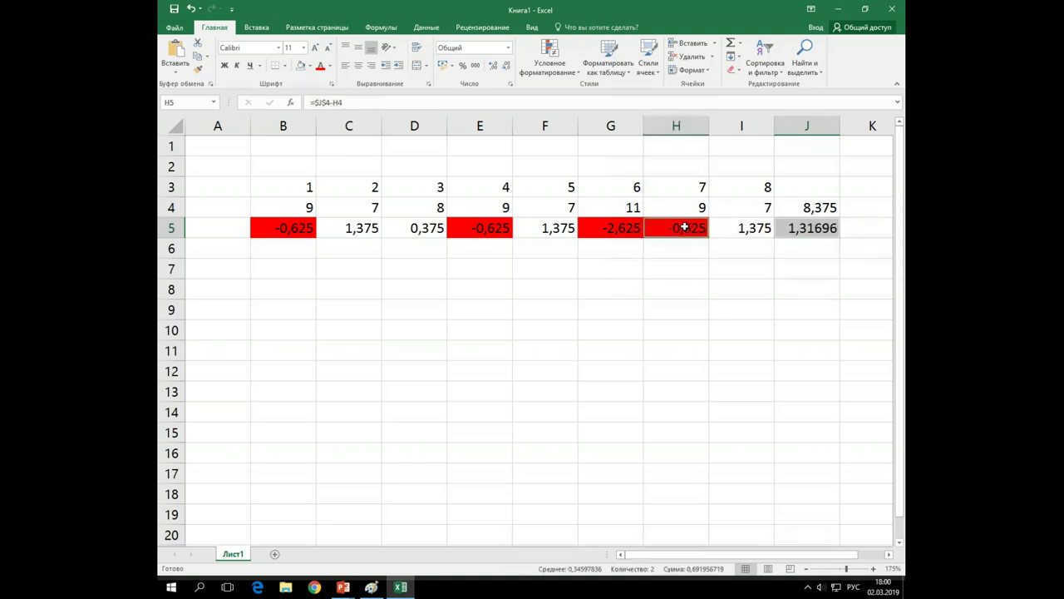
{"action": "left_click", "coordinate": [480, 223], "text": "ctrl"}
{"action": "left_click", "coordinate": [310, 231], "text": "ctrl"}
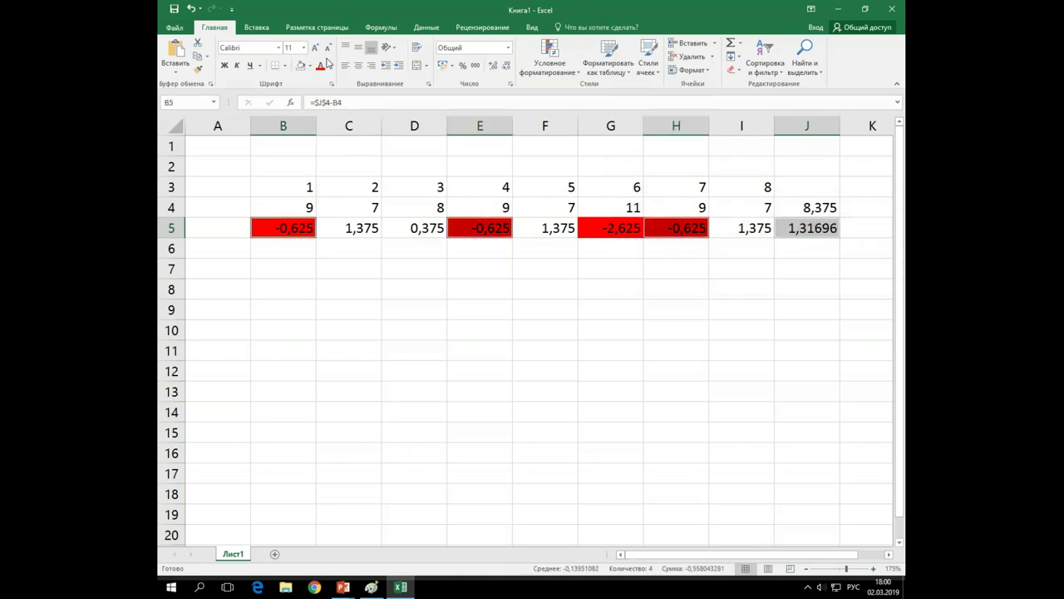
{"action": "left_click", "coordinate": [330, 67]}
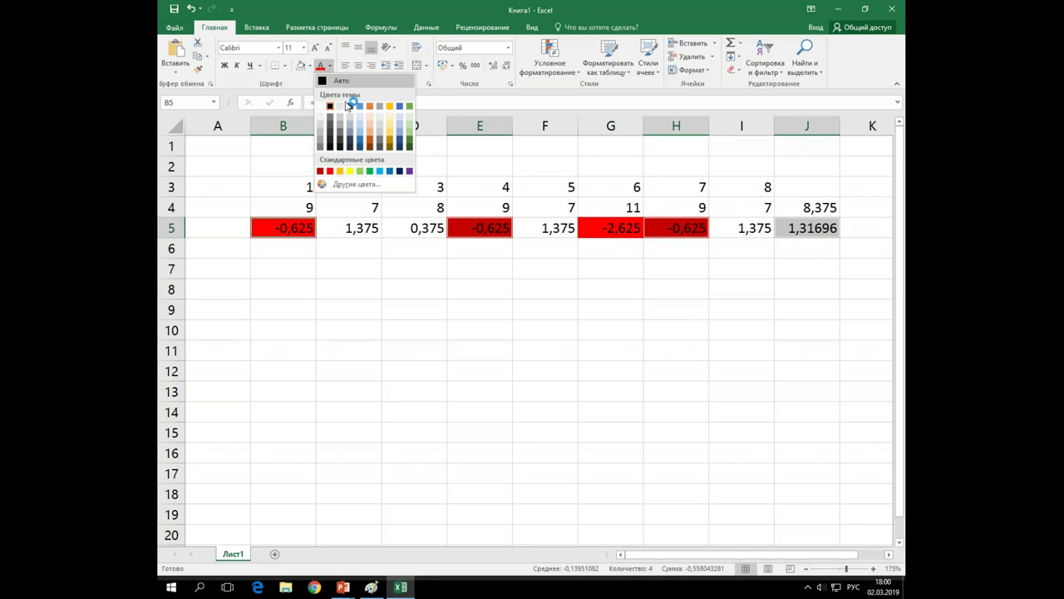
{"action": "left_click", "coordinate": [310, 66]}
{"action": "left_click", "coordinate": [332, 157]}
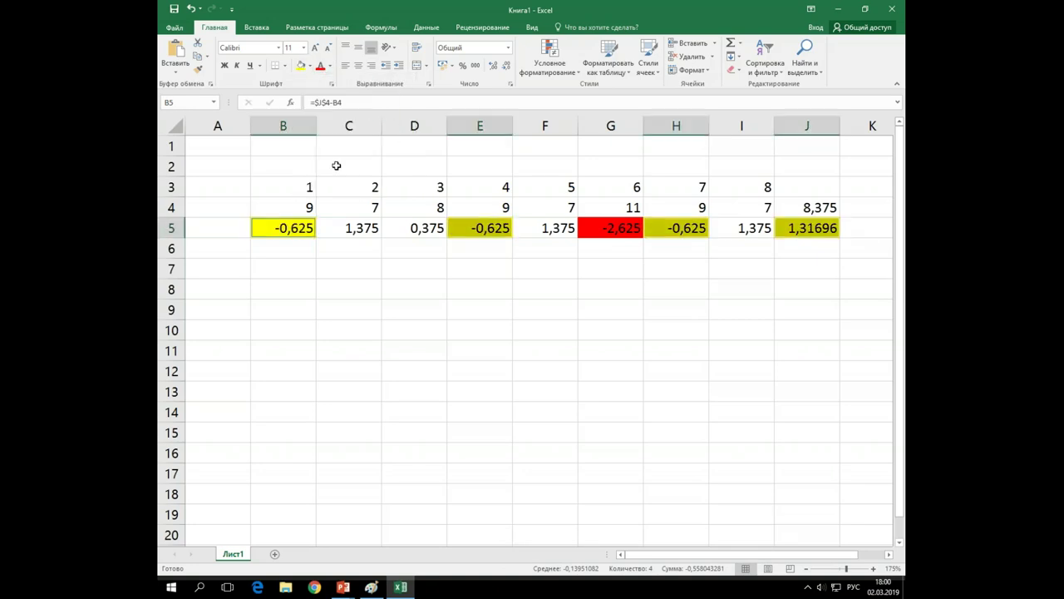
{"action": "left_click", "coordinate": [387, 336]}
{"action": "left_click", "coordinate": [889, 366]}
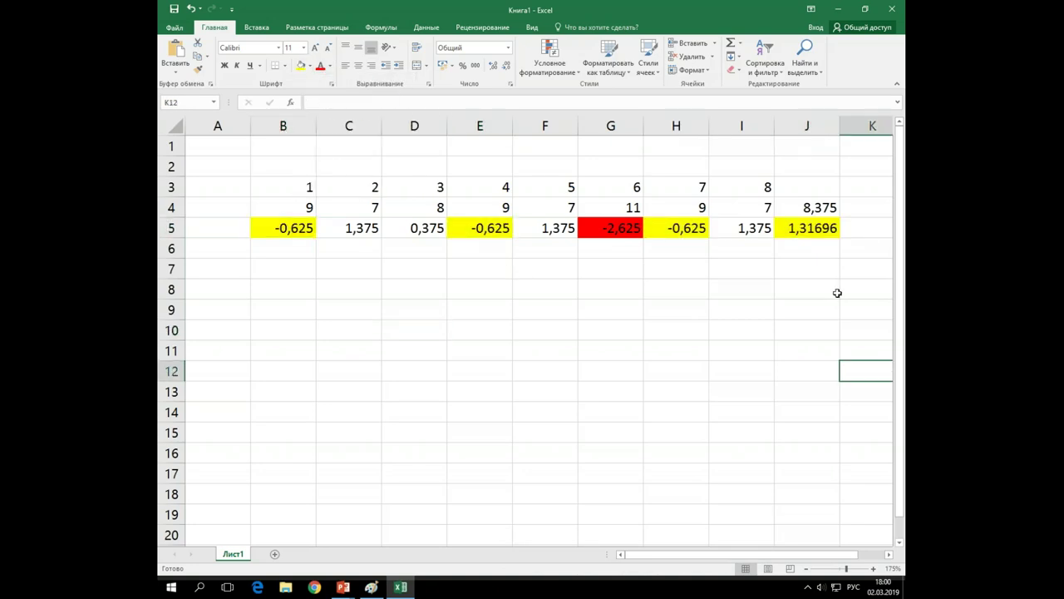
Clear the yellow fill from cell J5
{"action": "left_click", "coordinate": [808, 227]}
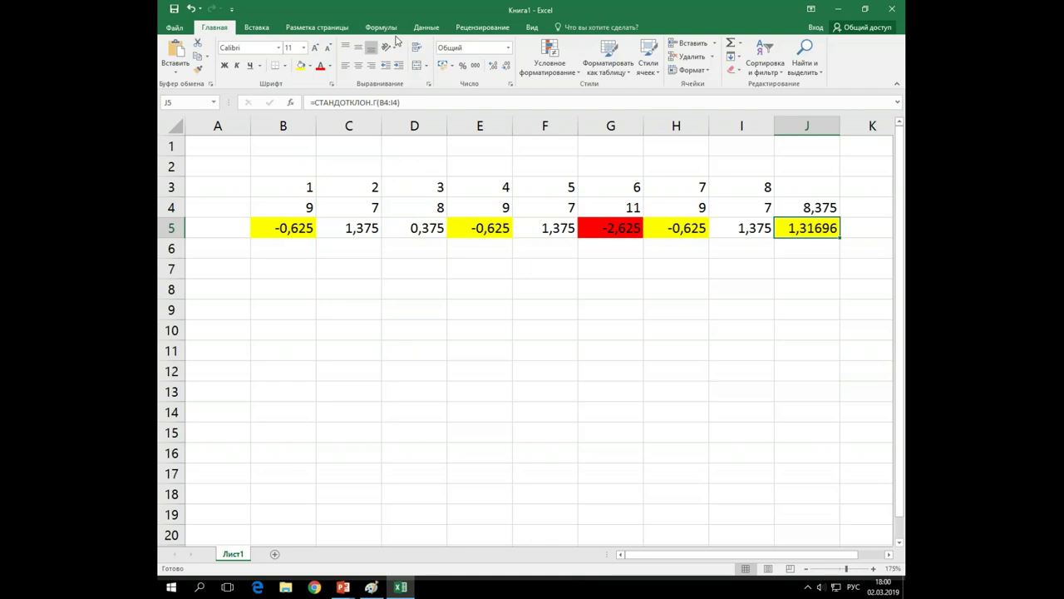
{"action": "left_click", "coordinate": [309, 65]}
{"action": "left_click", "coordinate": [312, 170]}
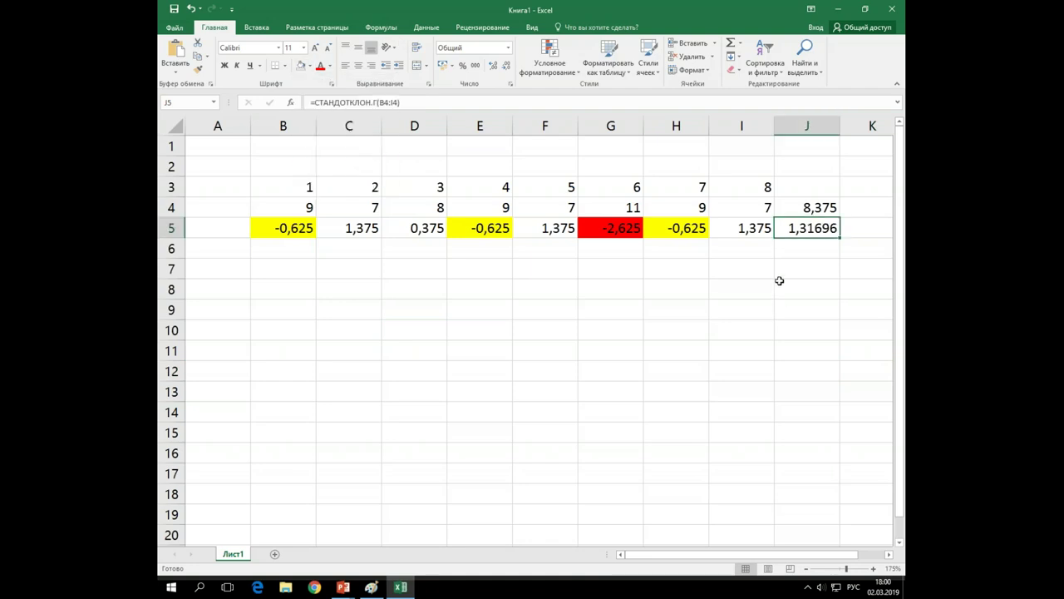
{"action": "left_click_drag", "start_coordinate": [618, 309], "coordinate": [618, 289]}
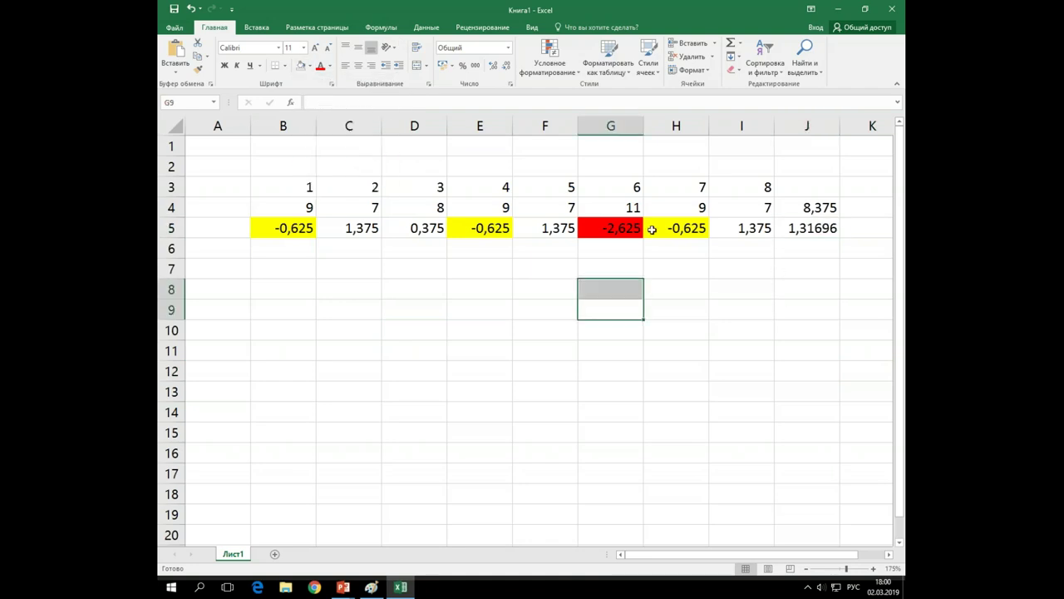
Calculate double the standard deviation in cell J6 with the formula =J5*2
{"action": "left_click", "coordinate": [816, 247]}
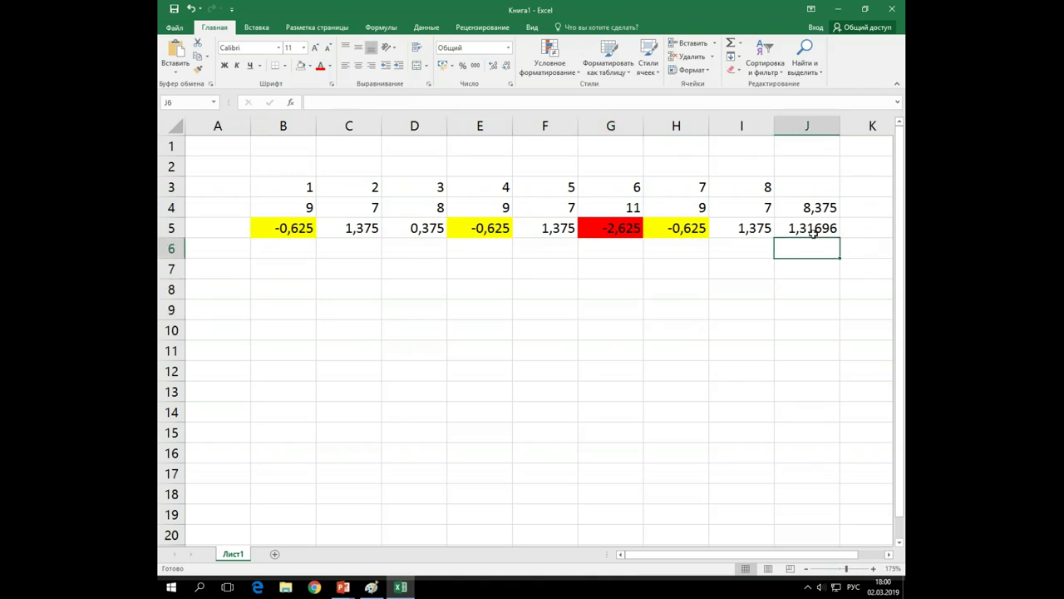
{"action": "type", "text": "="}
{"action": "left_click", "coordinate": [813, 233]}
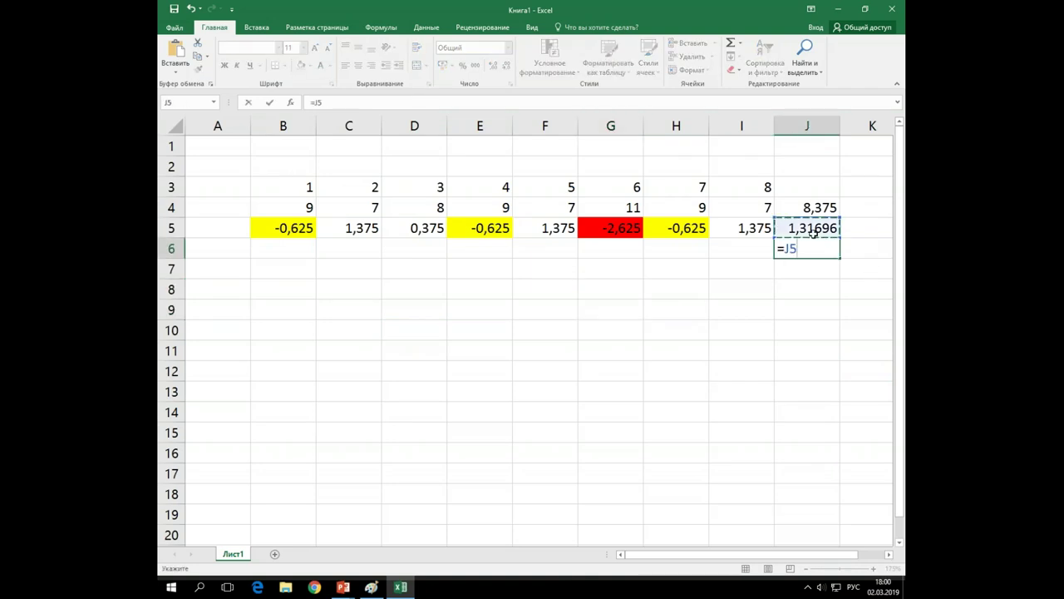
{"action": "type", "text": "*2"}
{"action": "key", "text": "Return"}
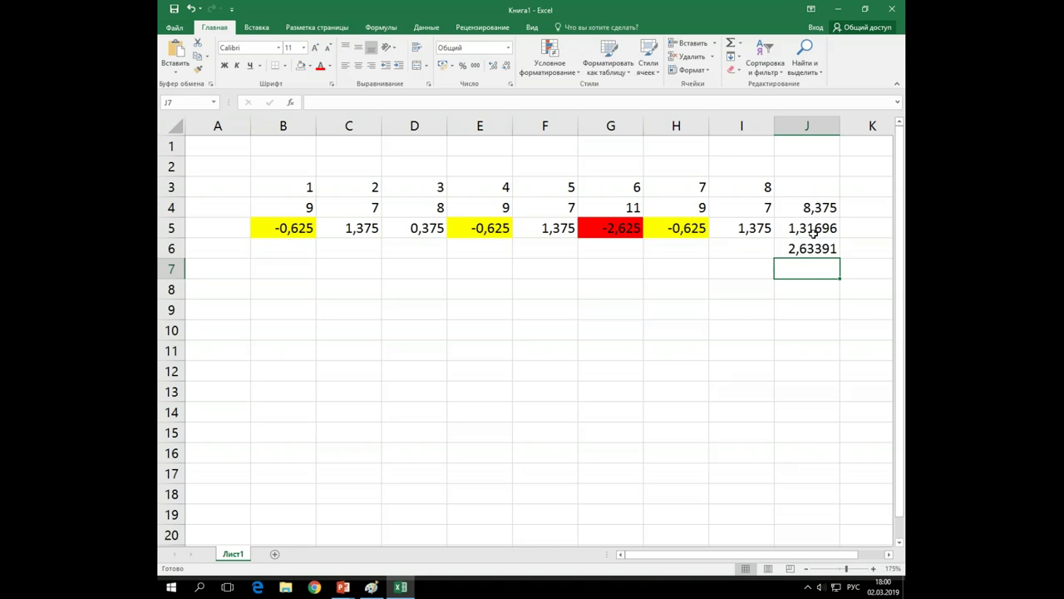
Switch to the running PowerPoint slide show and advance from the safety stock task to the Бауэрсокс-Клосс formula slide
{"action": "left_click", "coordinate": [617, 231]}
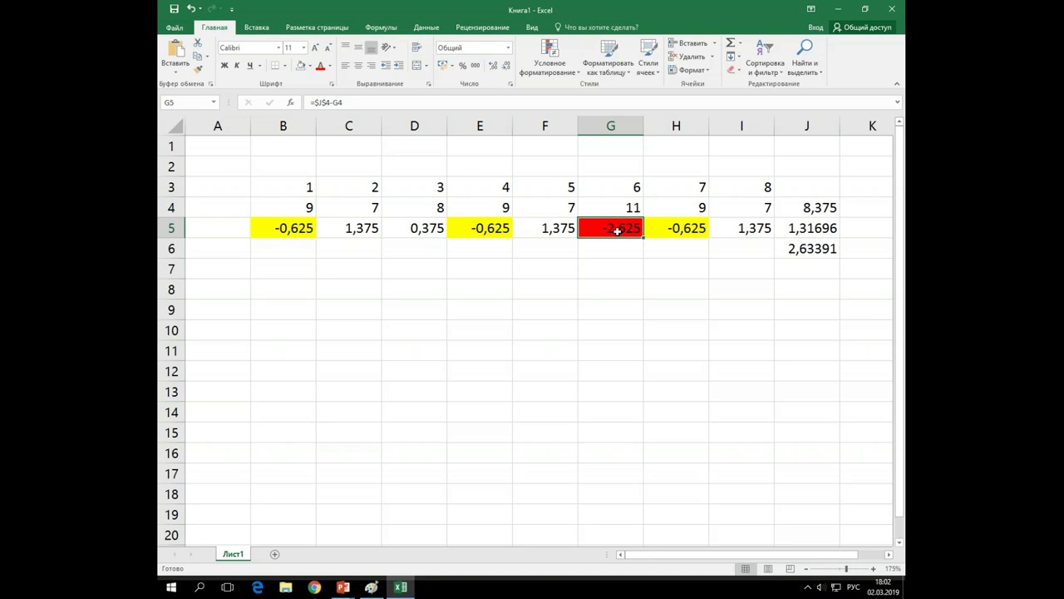
{"action": "left_click", "coordinate": [351, 589]}
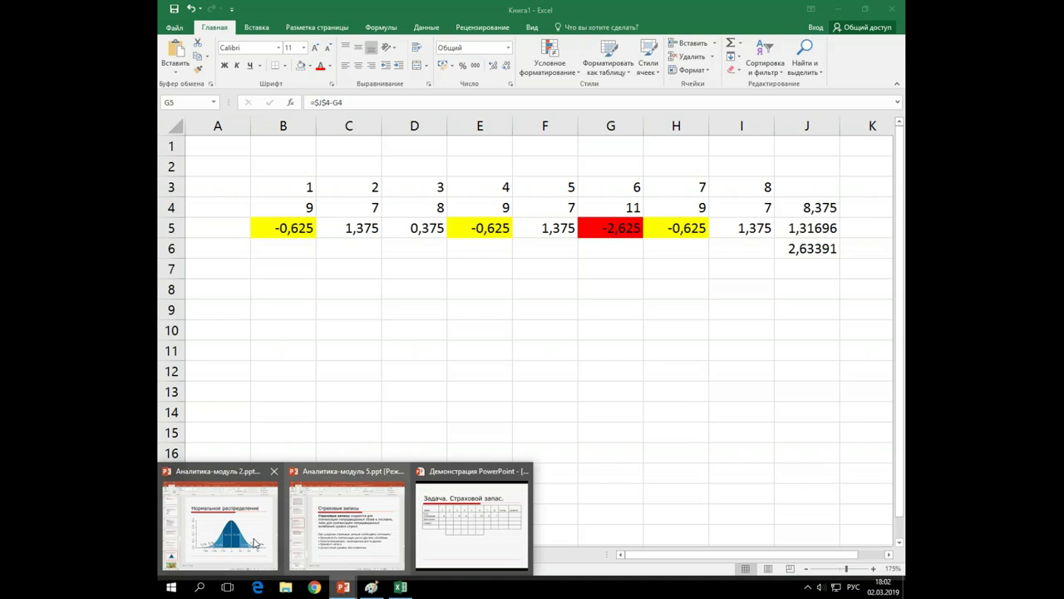
{"action": "left_click", "coordinate": [472, 524]}
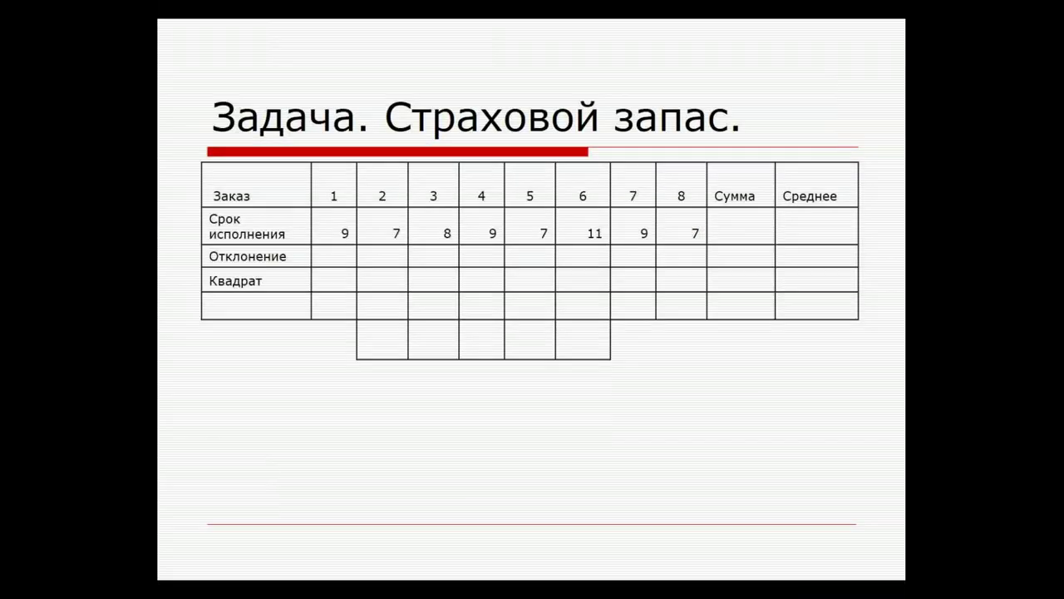
{"action": "key", "text": "Right"}
{"action": "key", "text": "Left"}
{"action": "key", "text": "Right"}
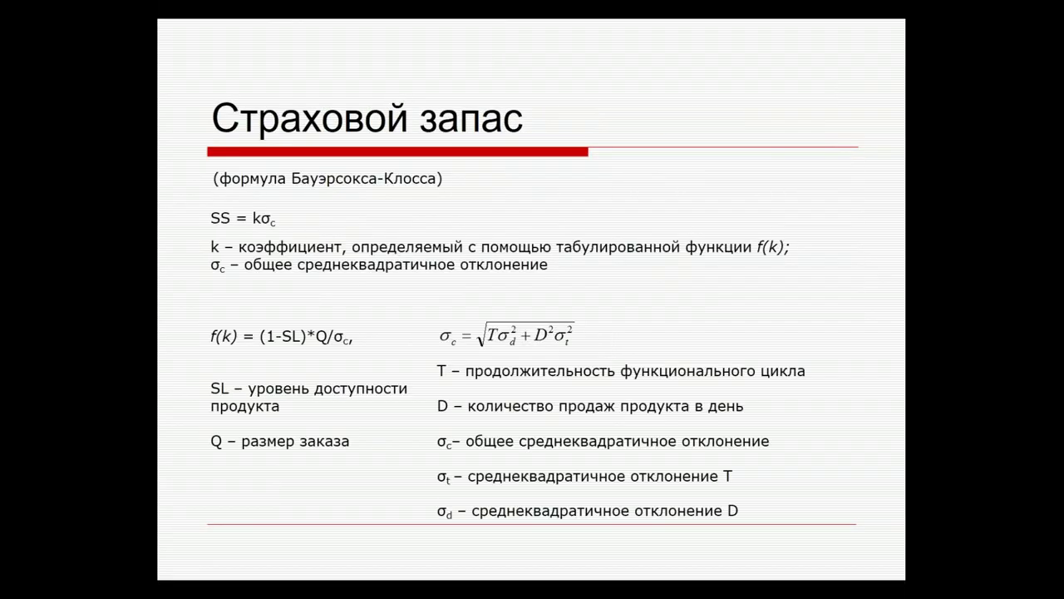